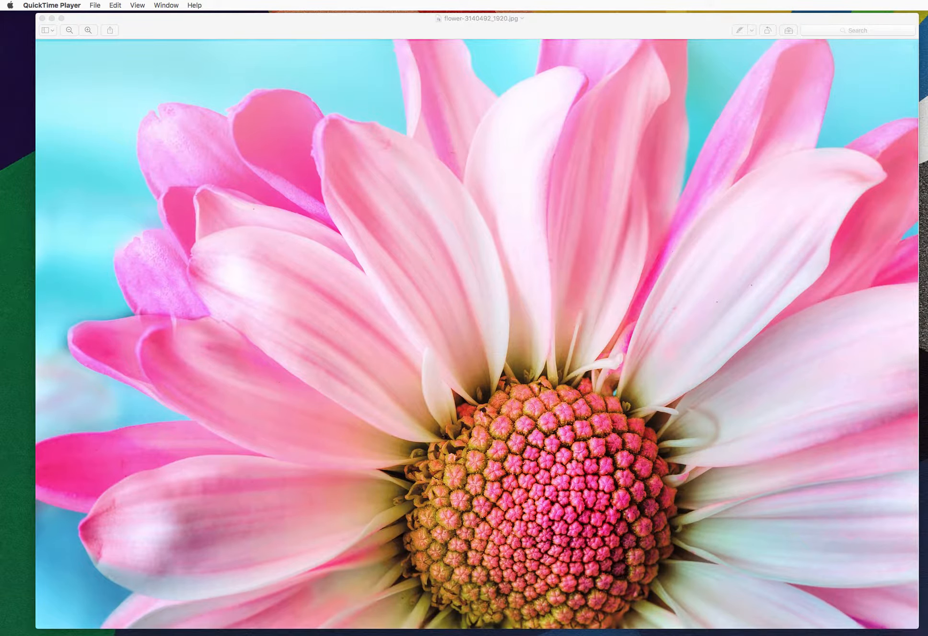
left_click(448, 281)
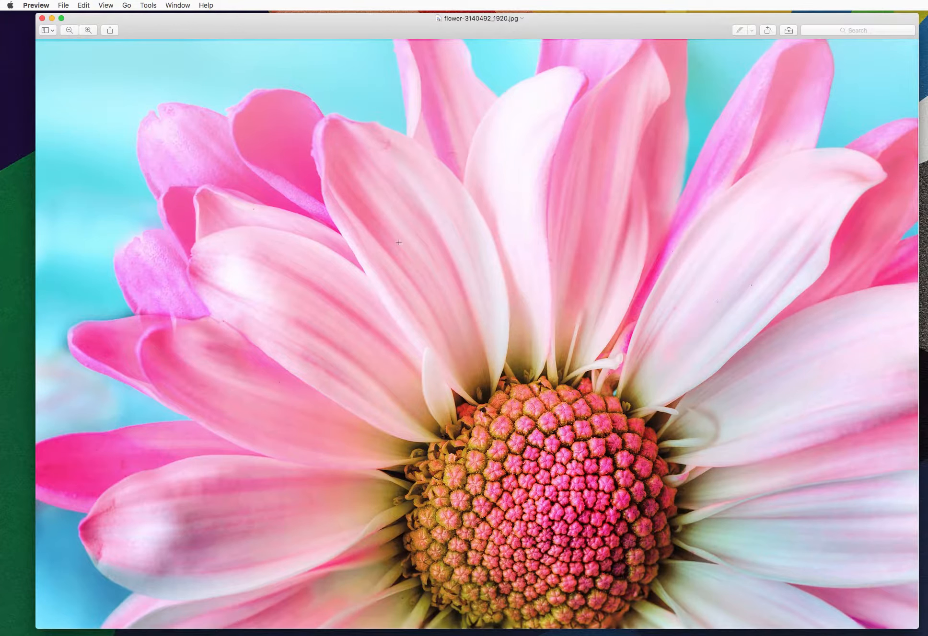
left_click(64, 7)
left_click(66, 25)
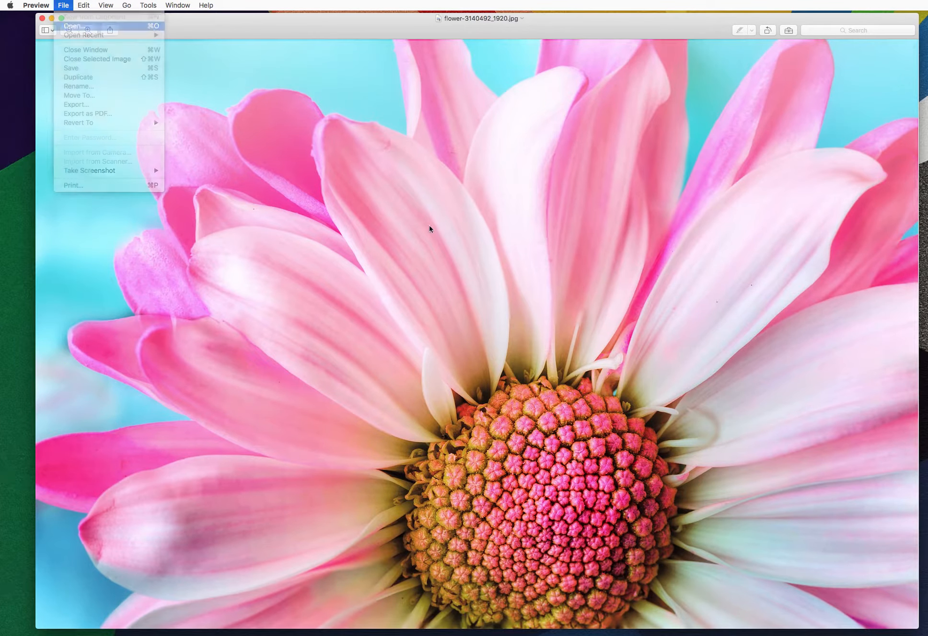
left_click(453, 270)
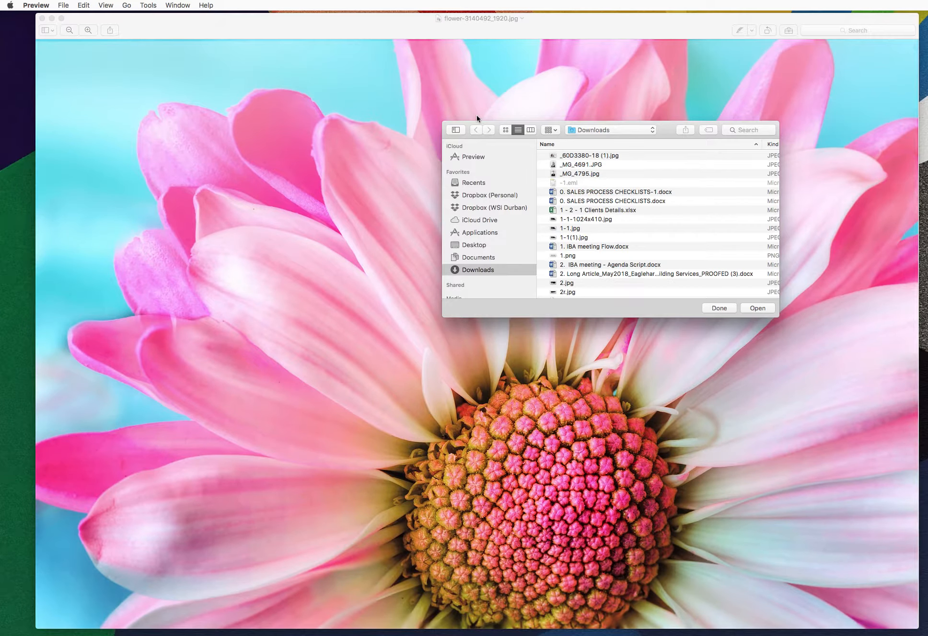
left_click(733, 308)
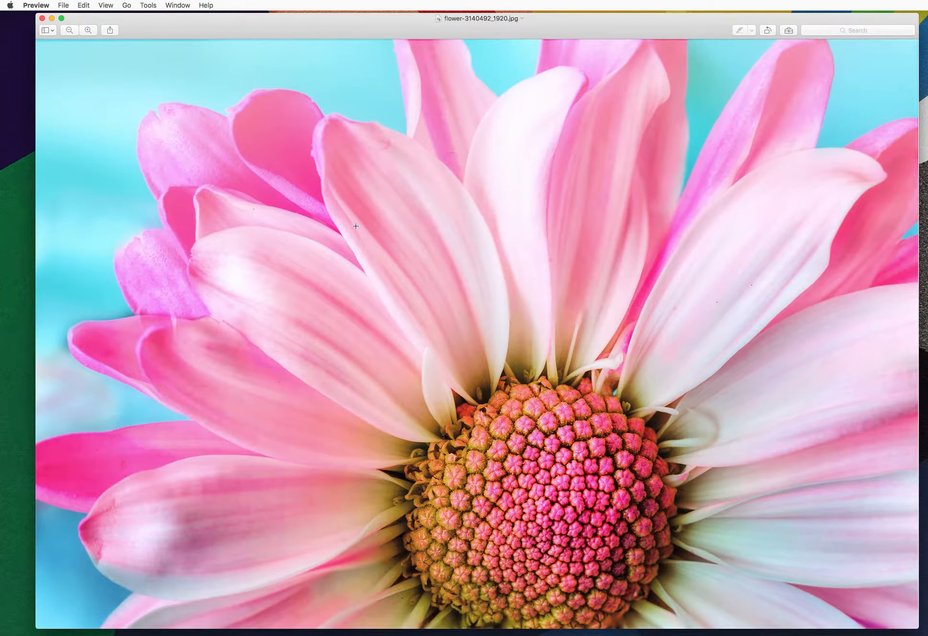
Resize the flower image to a width of 500 pixels, scaled proportionally
left_click(148, 7)
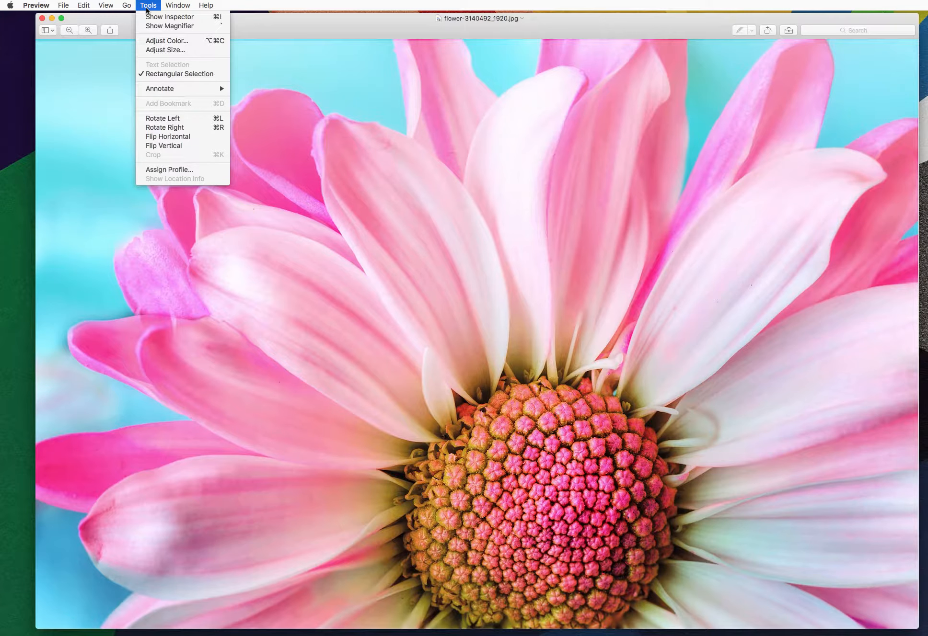
left_click(157, 50)
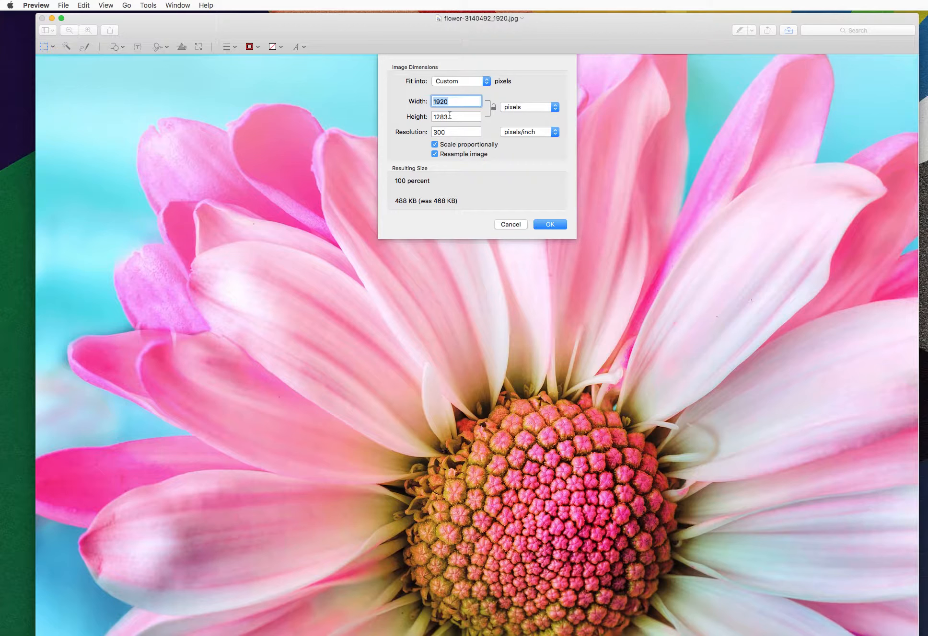
type("500")
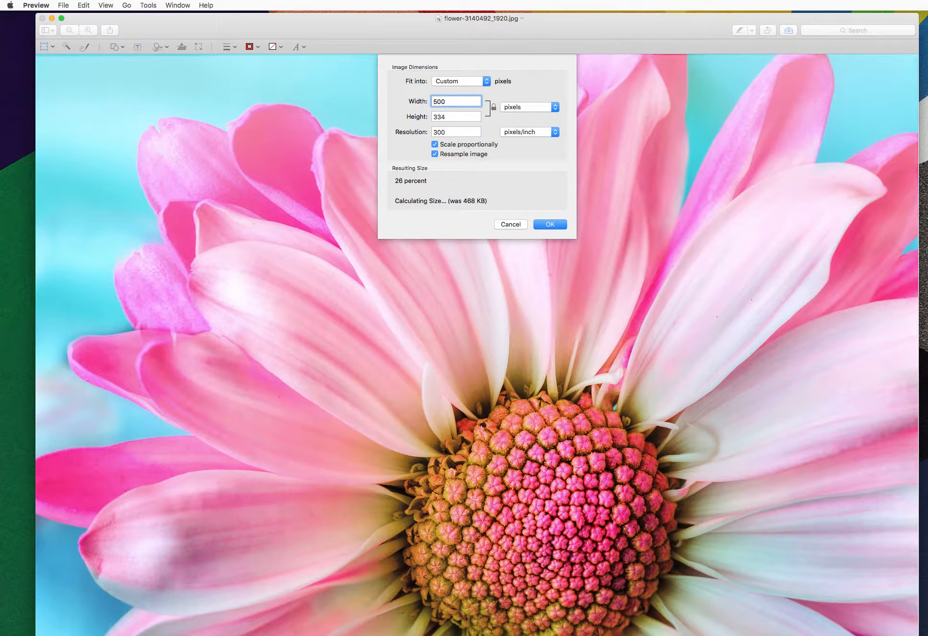
left_click(551, 223)
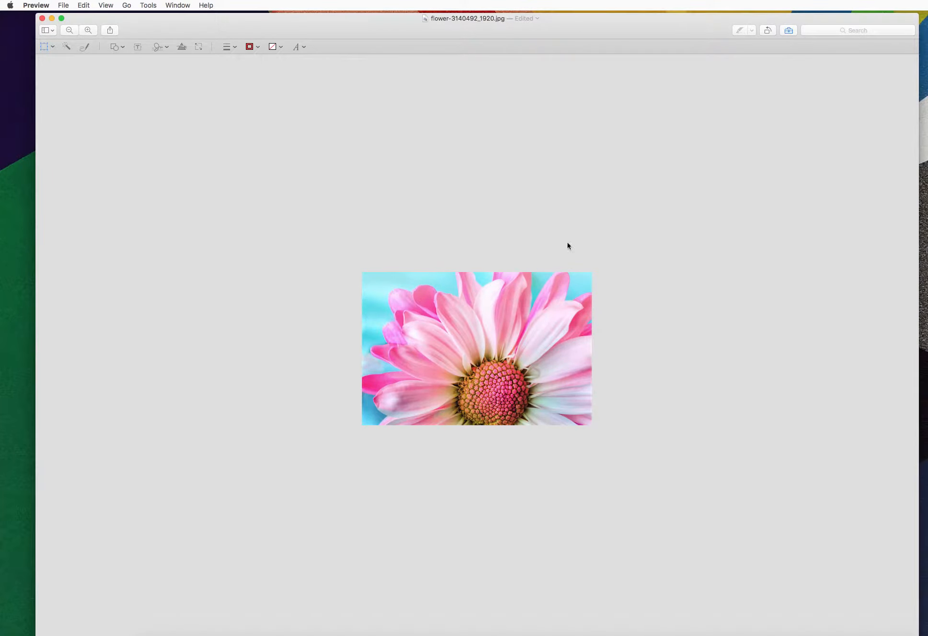
Check the resized flower image's width and height without changing them
left_click(154, 6)
left_click(158, 51)
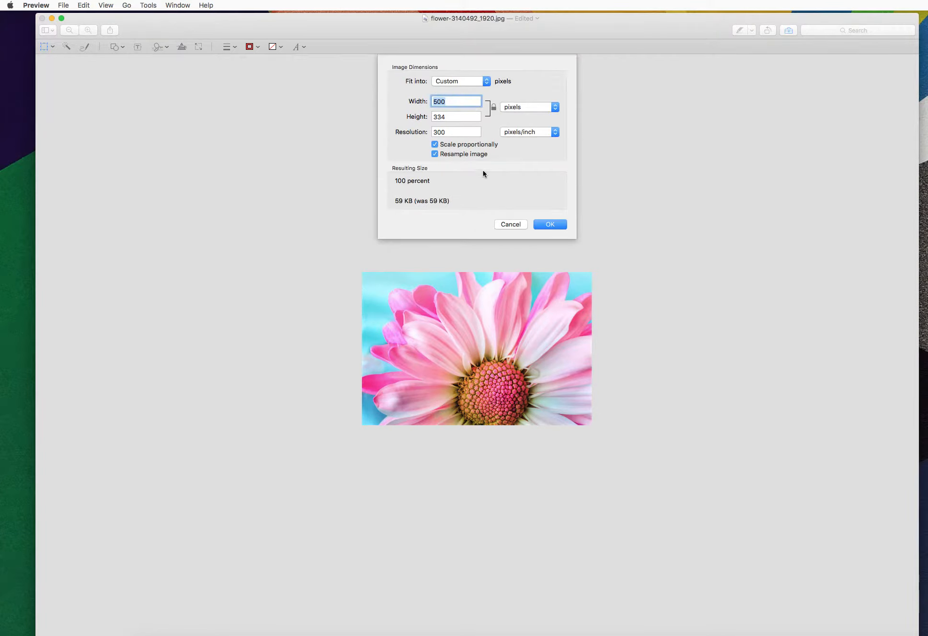
left_click(450, 100)
left_click(452, 115)
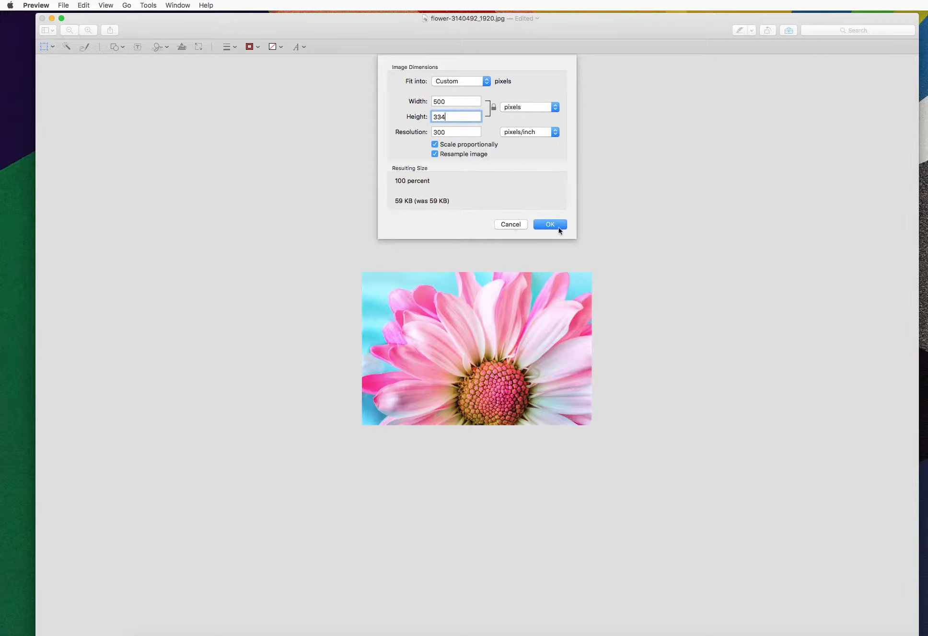
left_click(511, 224)
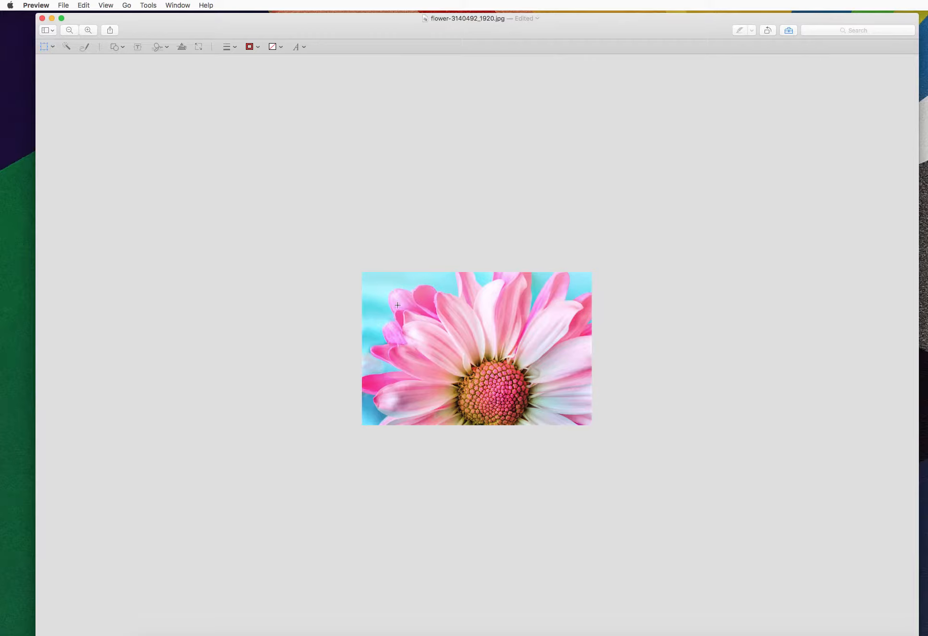
Crop the flower image to a full-width selection of about 498 x 300 pixels, trimming both its upper and lower edges
left_click_drag(376, 273, 543, 424)
left_click_drag(543, 349, 591, 350)
left_click_drag(378, 350, 362, 350)
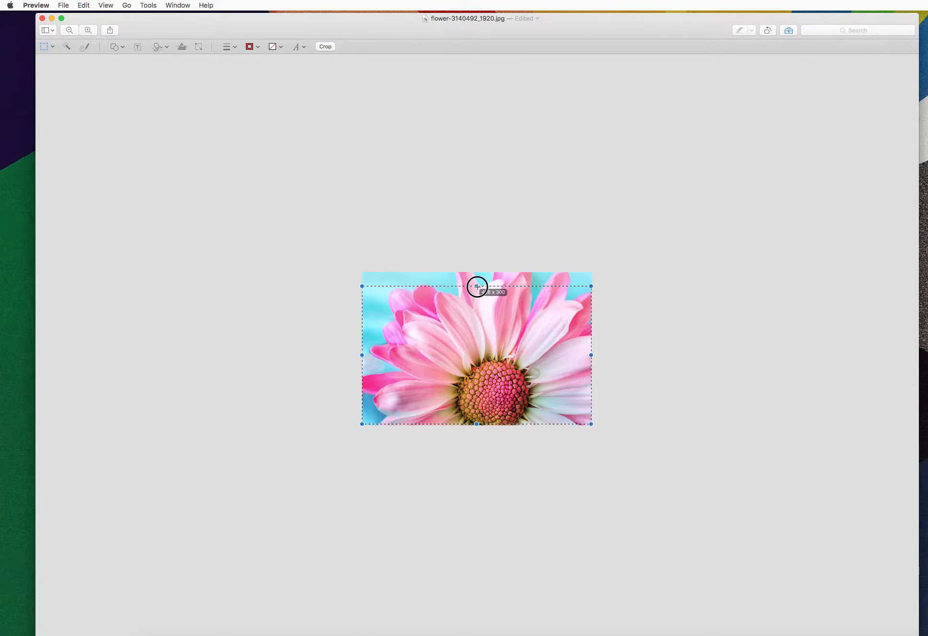
left_click_drag(591, 355, 593, 356)
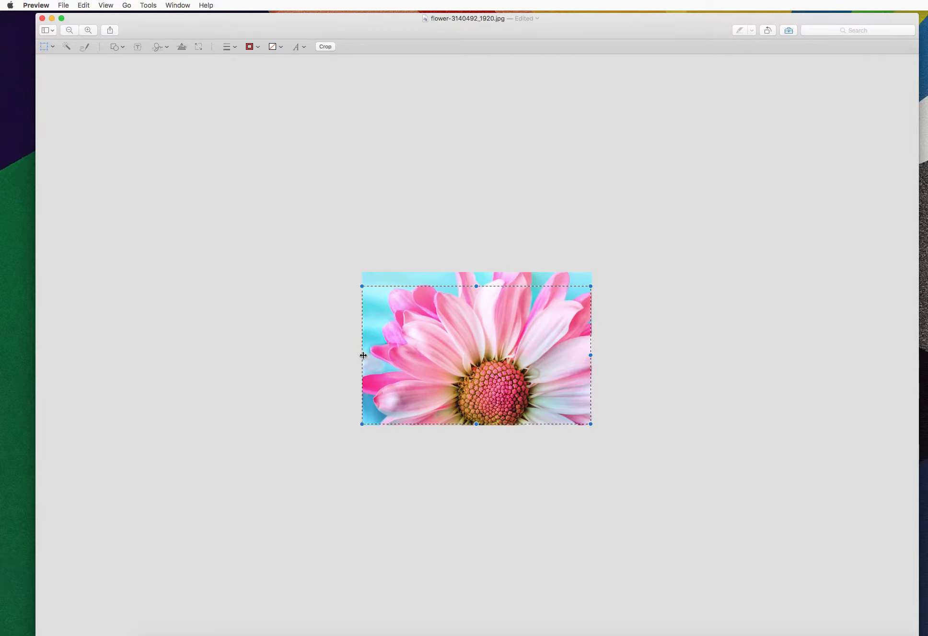
left_click_drag(363, 355, 362, 354)
left_click_drag(458, 353, 458, 344)
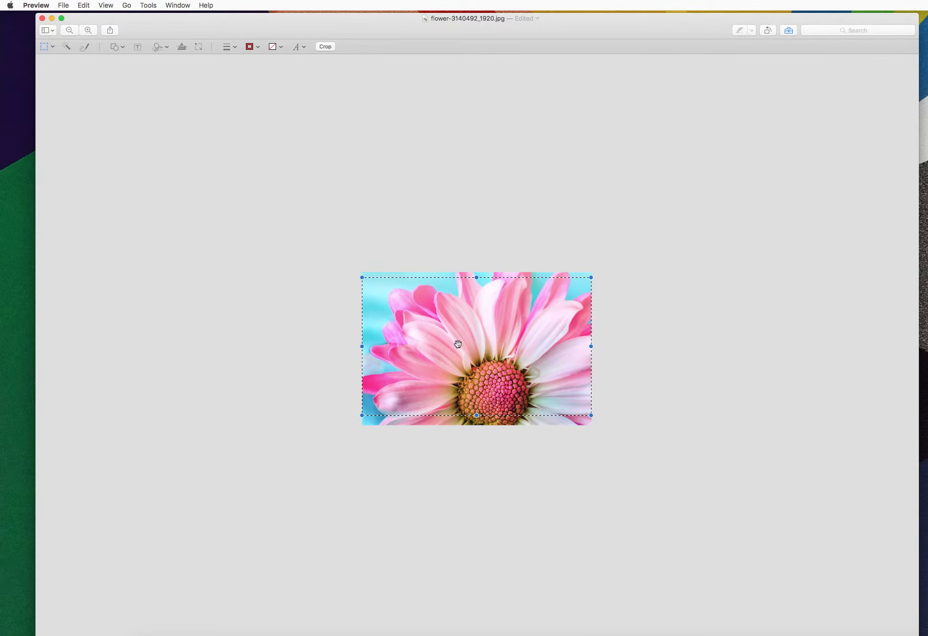
left_click(326, 46)
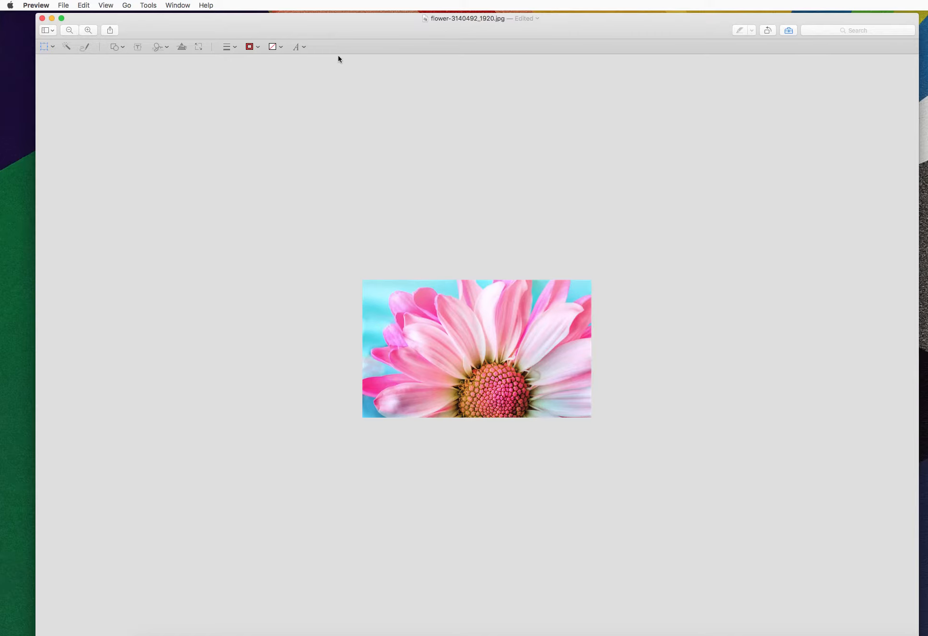
Check the cropped image's pixel dimensions and file size without changing them
left_click(148, 6)
left_click(149, 50)
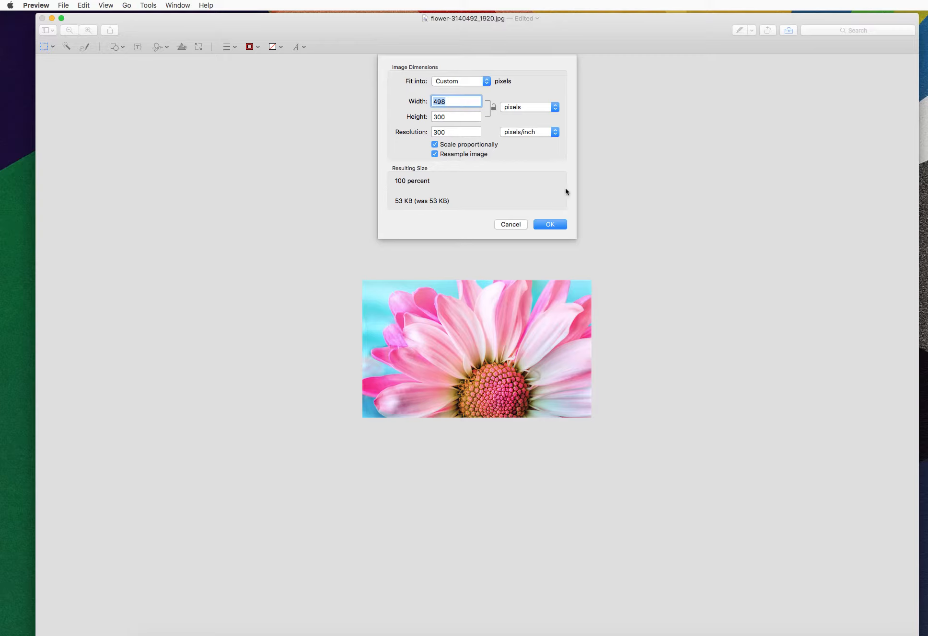
left_click(519, 225)
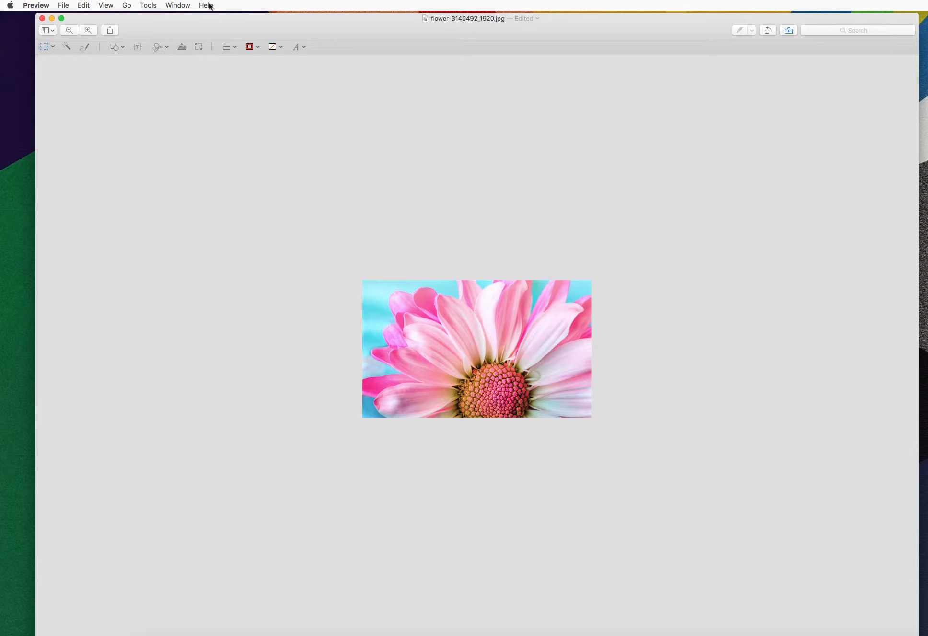
Open the colour adjustments and try out exposure, contrast, and low and high saturation on the flower image
left_click(146, 6)
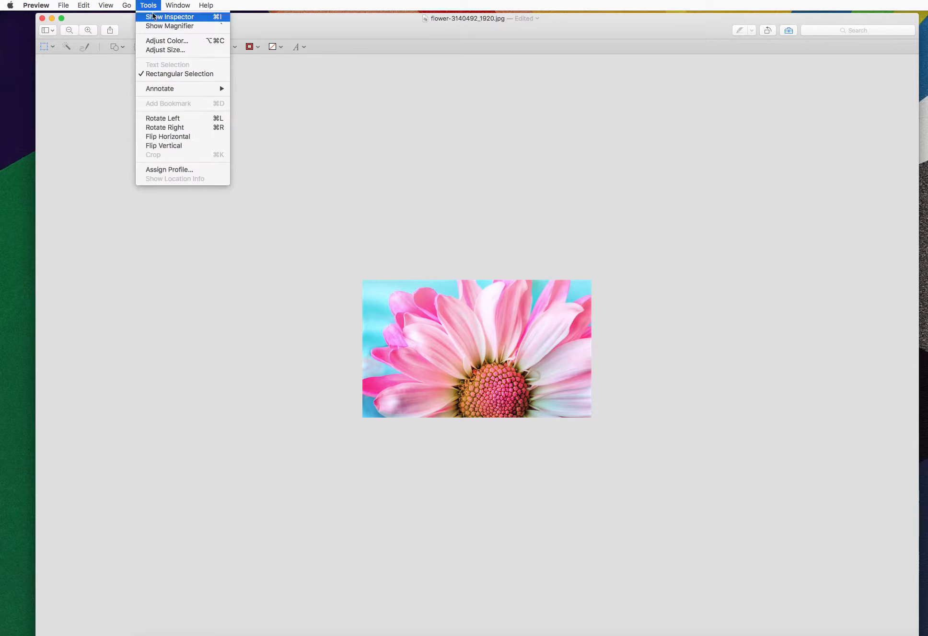
left_click(158, 41)
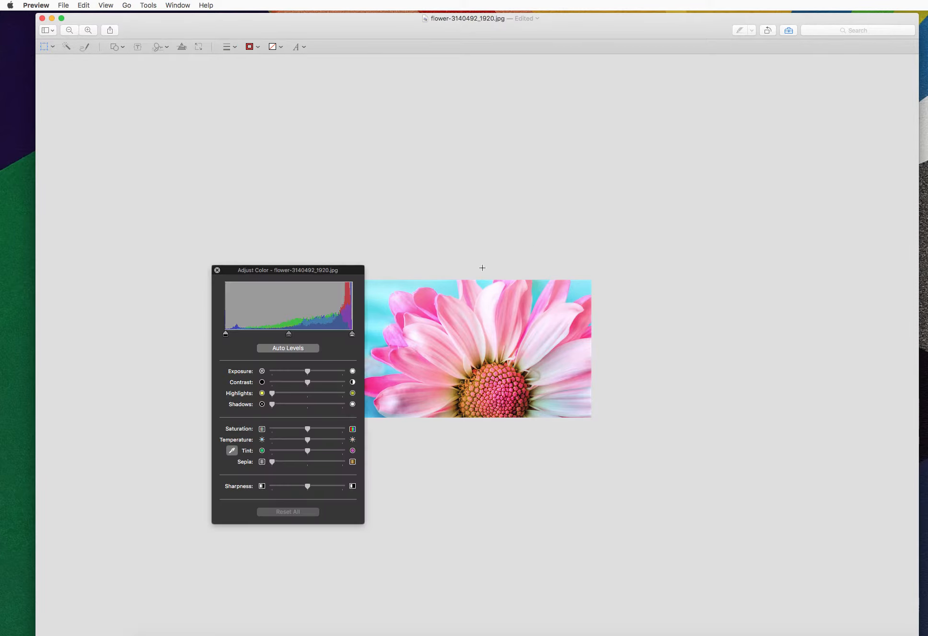
left_click_drag(267, 273, 245, 221)
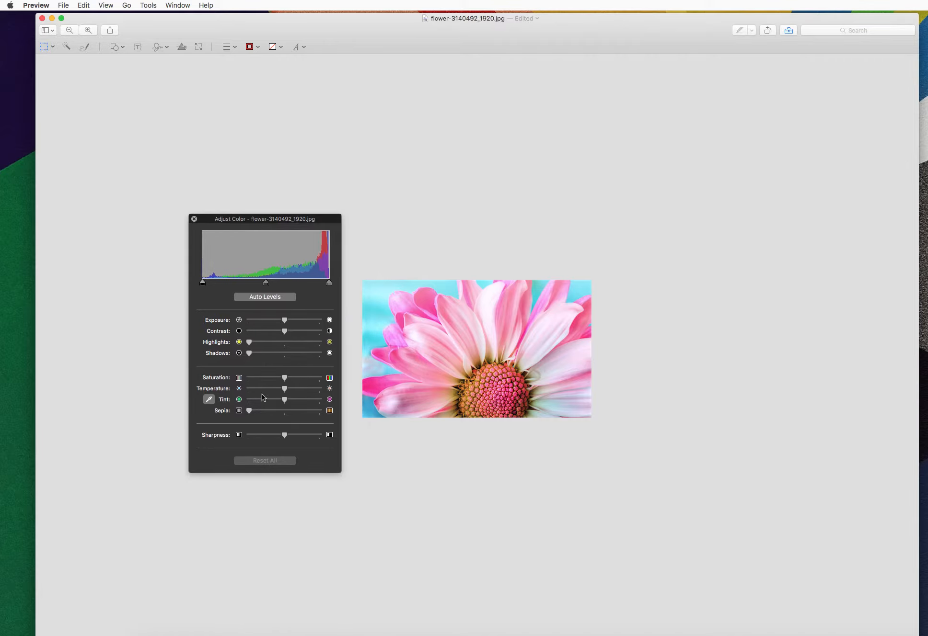
mouse_move(284, 321)
left_mouse_down()
mouse_move(246, 319)
mouse_move(324, 323)
mouse_move(276, 323)
mouse_move(284, 320)
mouse_move(288, 334)
mouse_move(305, 334)
mouse_move(247, 334)
mouse_move(309, 334)
mouse_move(288, 334)
left_mouse_up()
left_click_drag(286, 378, 253, 380)
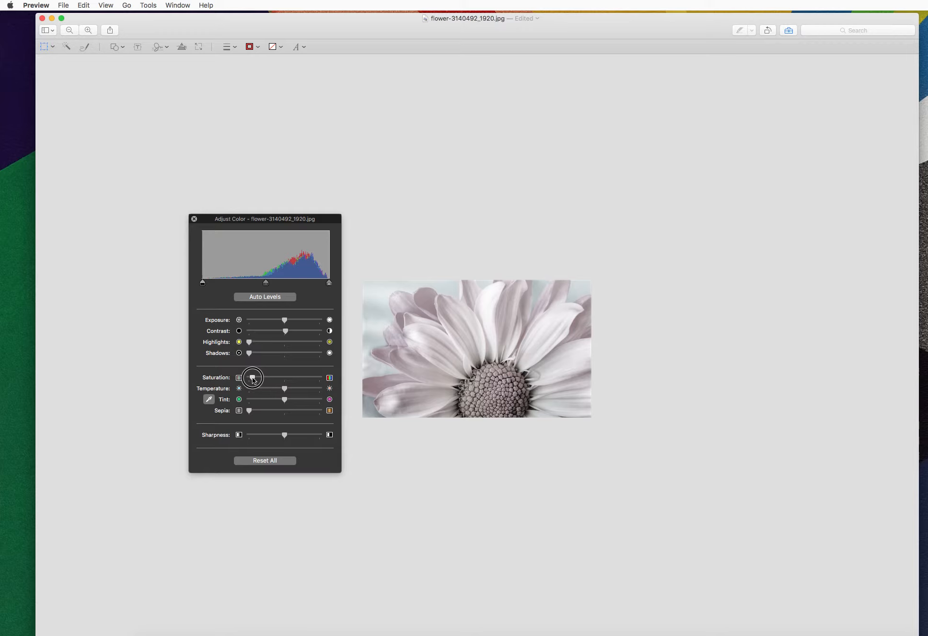
left_click_drag(253, 379, 318, 380)
left_click_drag(319, 380, 283, 387)
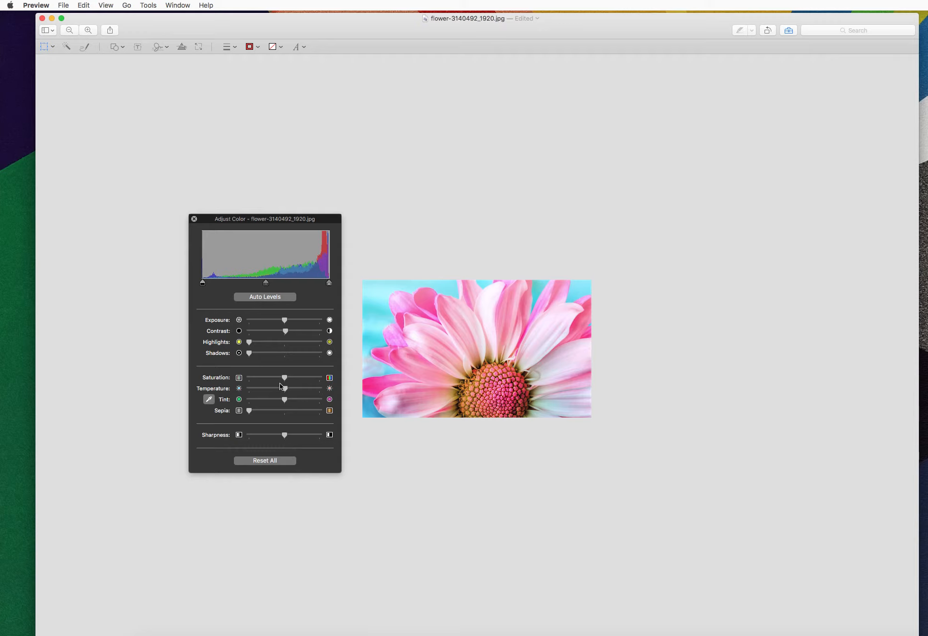
Try the sepia and minimum sharpness adjustments, reset all colour adjustments and close them
left_click(250, 412)
left_click_drag(249, 414, 238, 434)
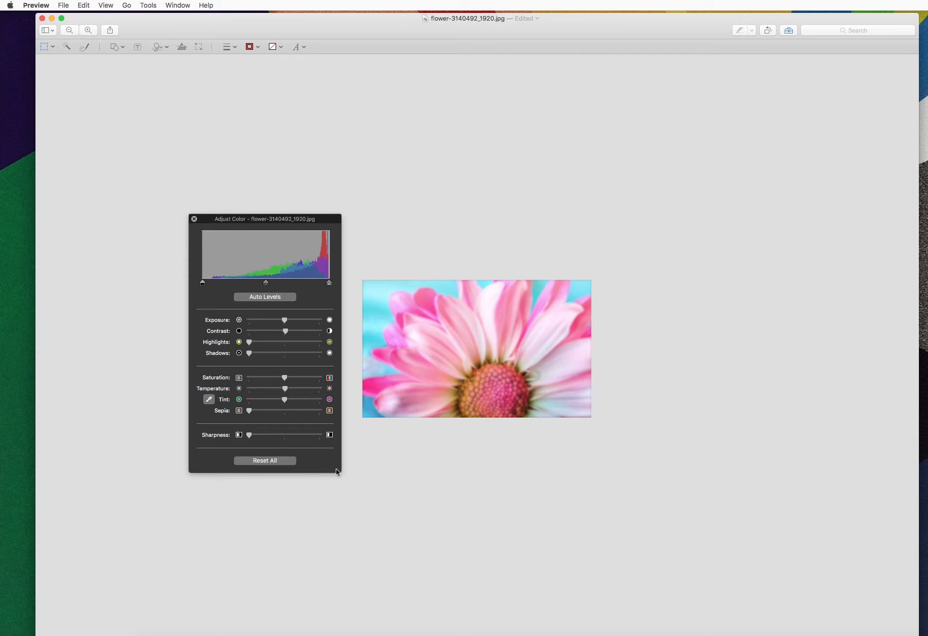
left_click(290, 461)
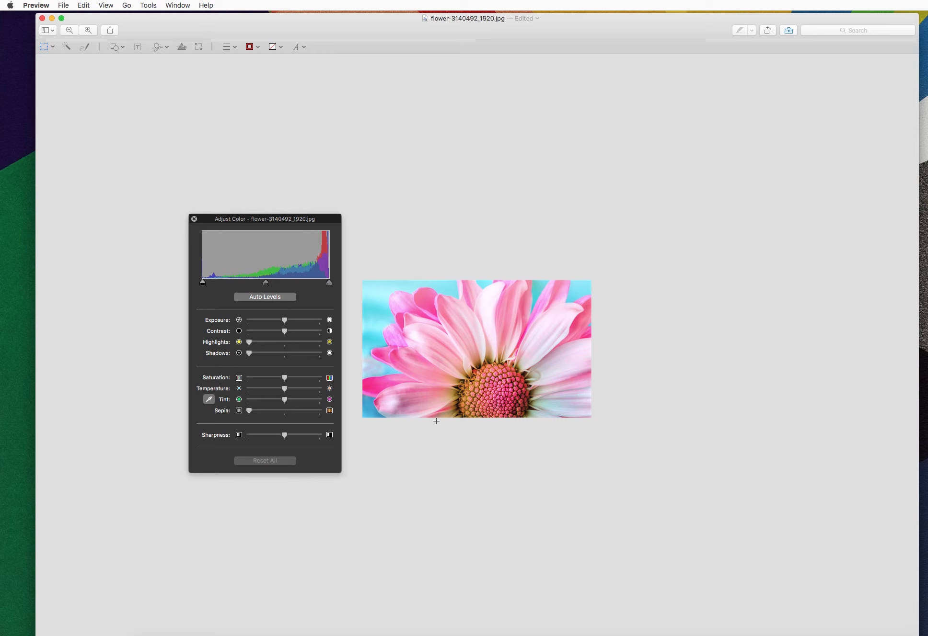
left_click(655, 252)
left_click(195, 219)
Duplicate the cropped flower image, keeping the suggested name flower-3140492_1920 copy
left_click(62, 6)
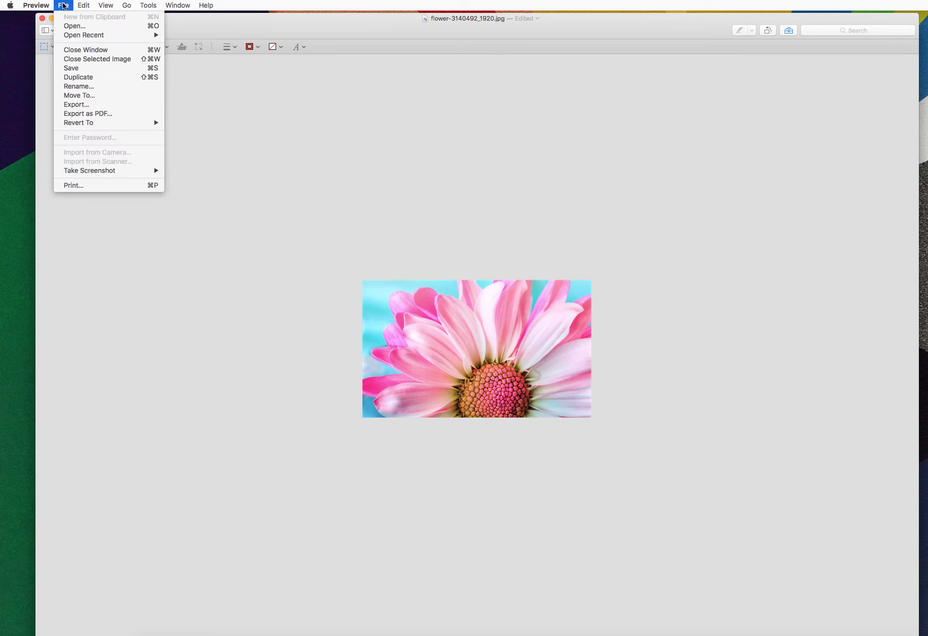
left_click(68, 77)
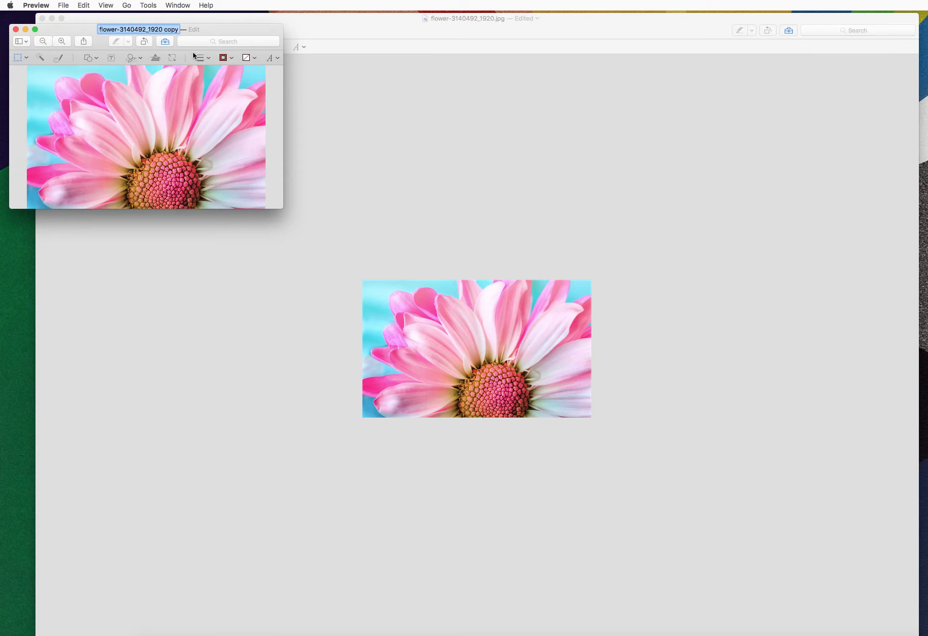
left_click(165, 30)
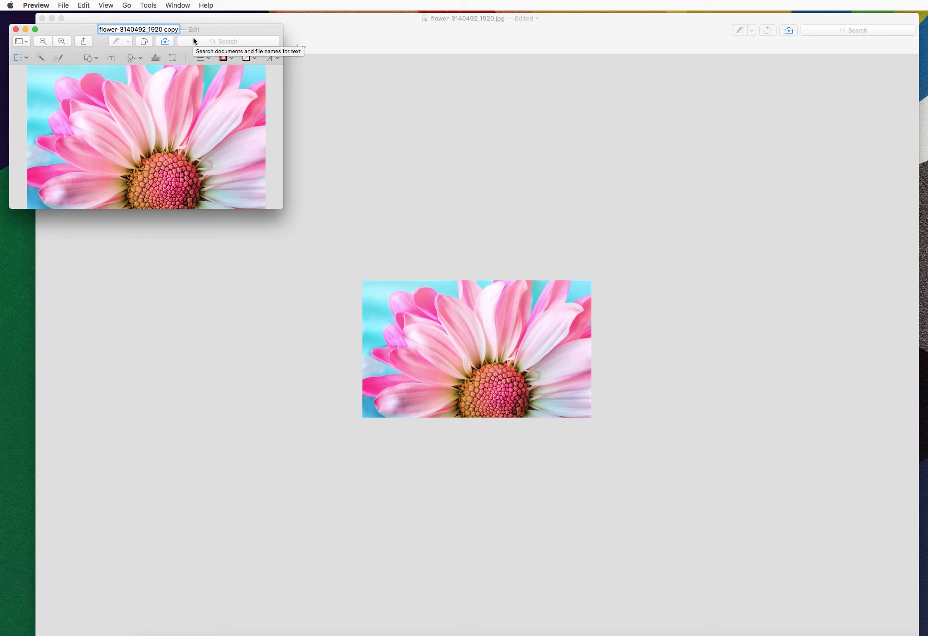
Close the original flower-3140492_1920.jpg and try to close the unsaved duplicate
left_click(358, 172)
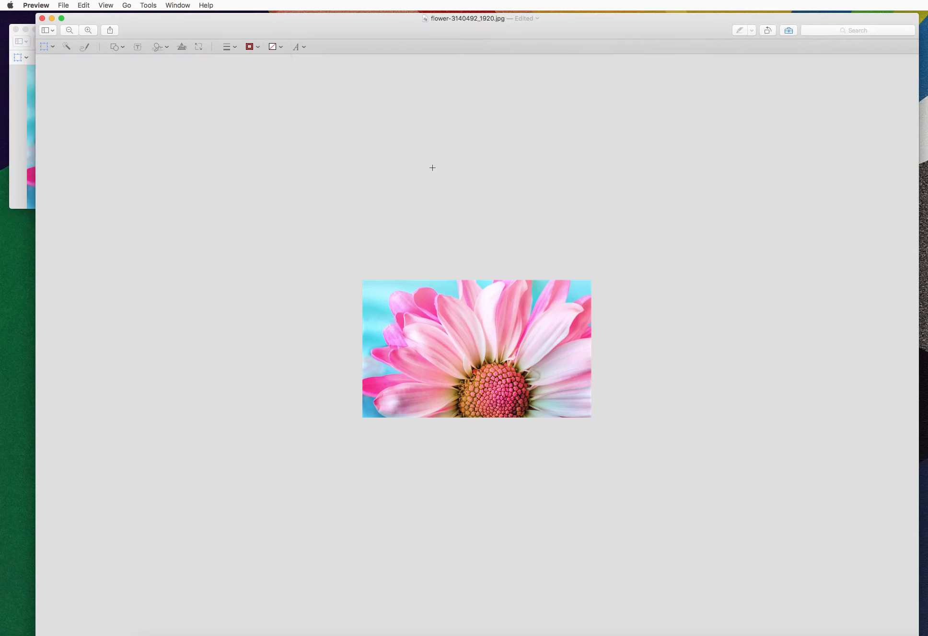
left_click(42, 19)
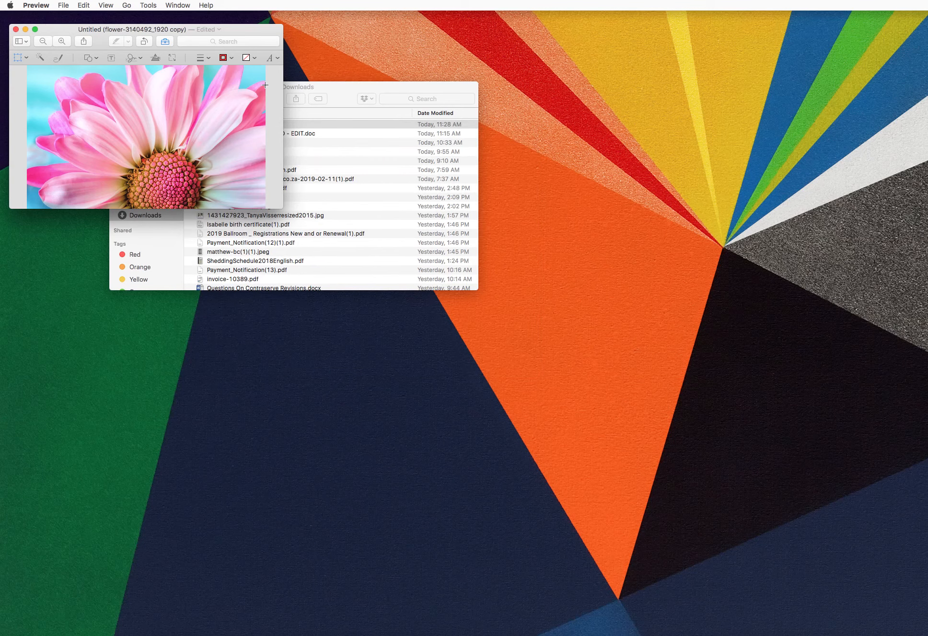
left_click(16, 31)
left_click(210, 244)
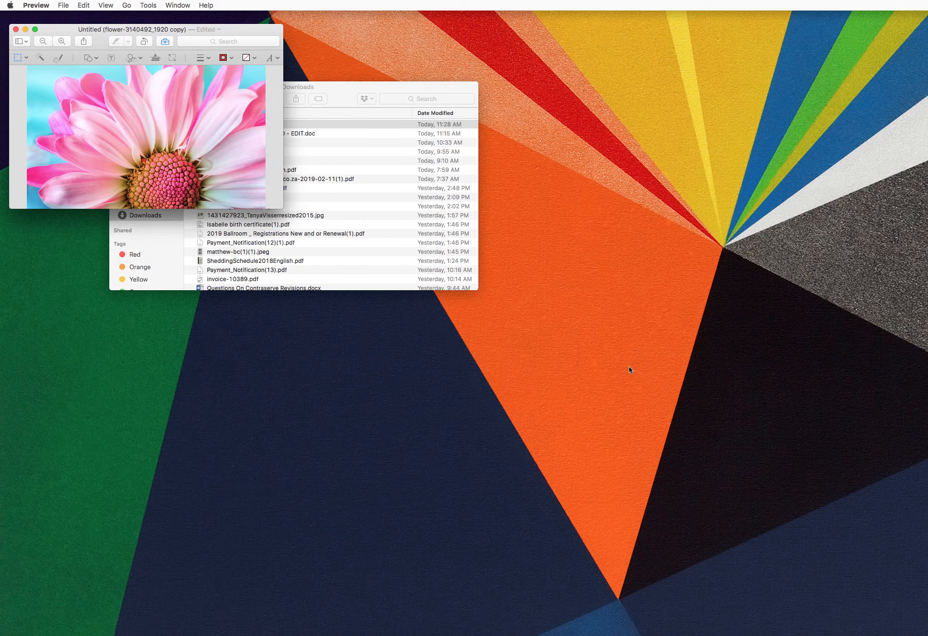